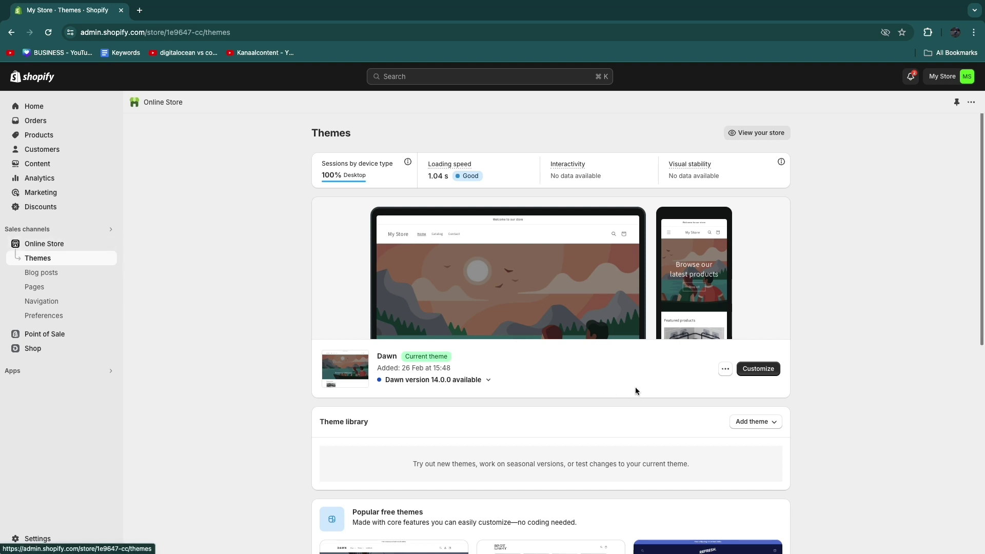
Start customizing the Dawn theme and open the Template group's add-section picker.
{"action": "left_click", "coordinate": [758, 375]}
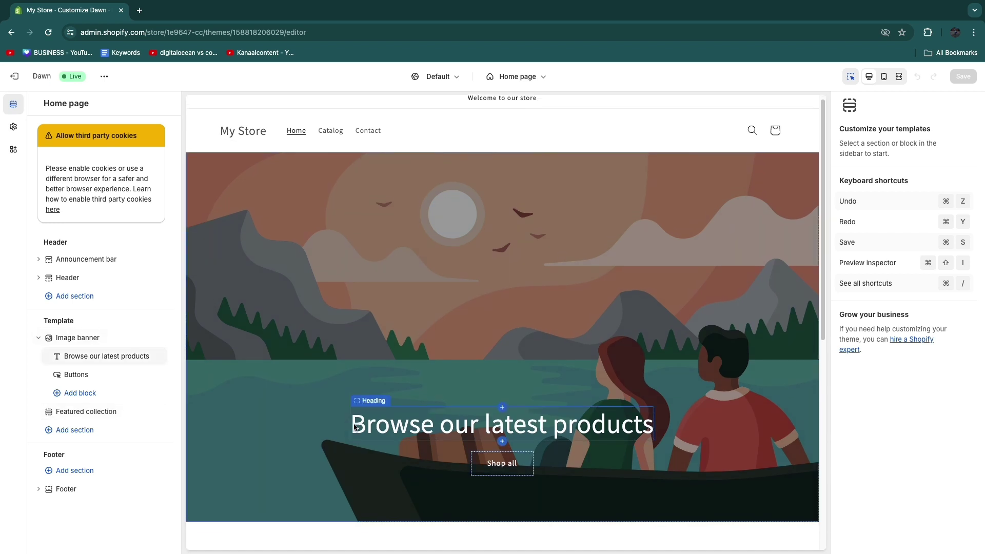
{"action": "scroll", "coordinate": [323, 424], "scroll_direction": "down", "scroll_amount": 3}
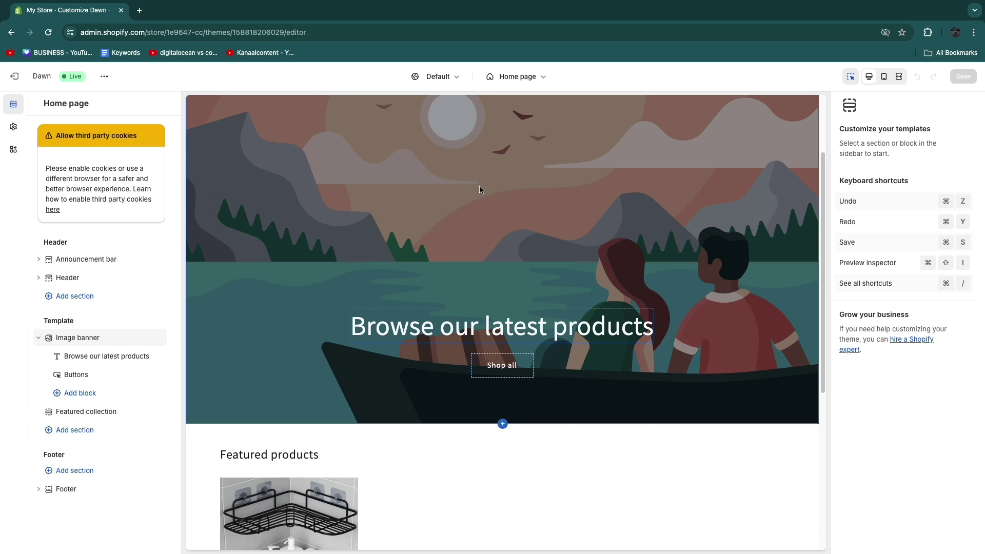
{"action": "scroll", "coordinate": [479, 190], "scroll_direction": "down", "scroll_amount": 5}
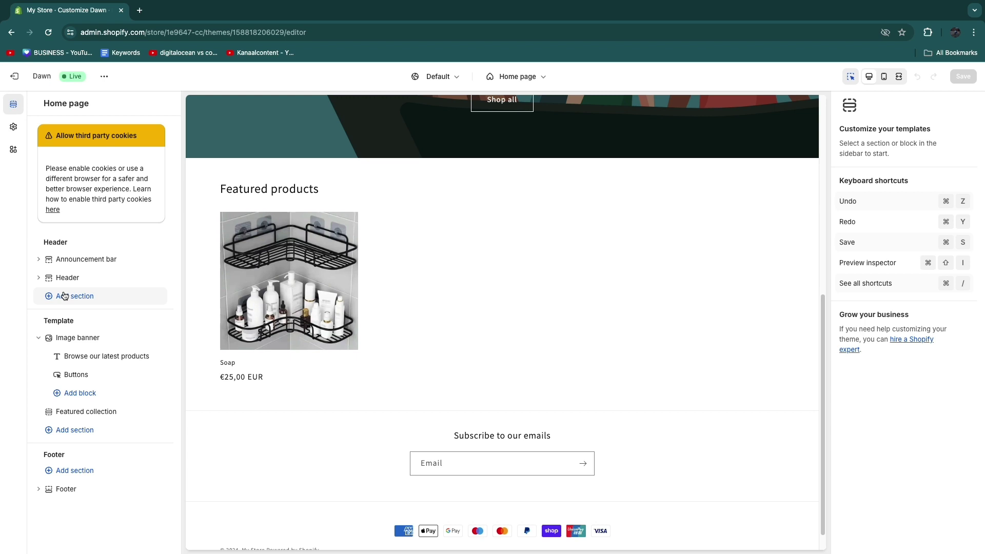
{"action": "scroll", "coordinate": [457, 345], "scroll_direction": "up", "scroll_amount": 1}
{"action": "left_click", "coordinate": [505, 183]}
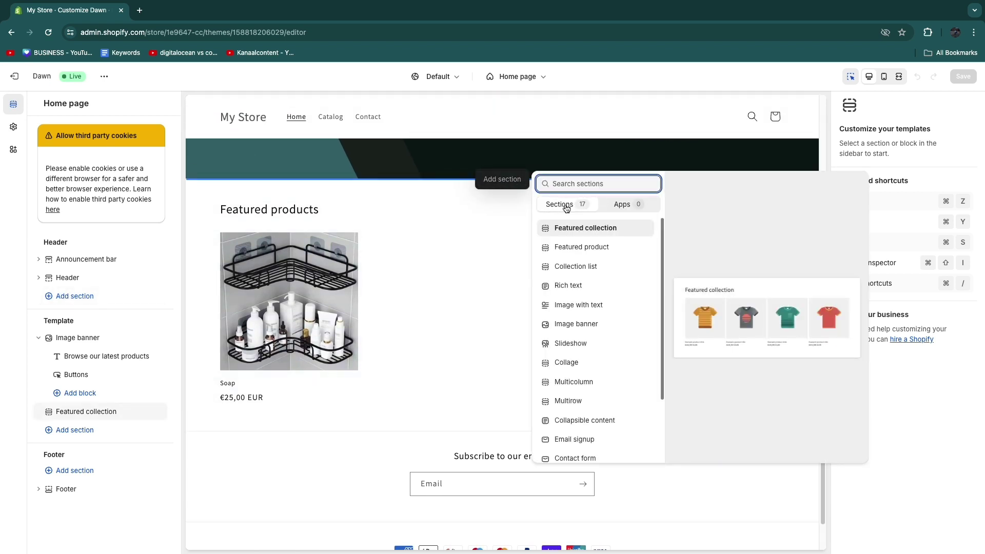
{"action": "scroll", "coordinate": [574, 418], "scroll_direction": "down", "scroll_amount": 1}
{"action": "scroll", "coordinate": [568, 436], "scroll_direction": "down", "scroll_amount": 1}
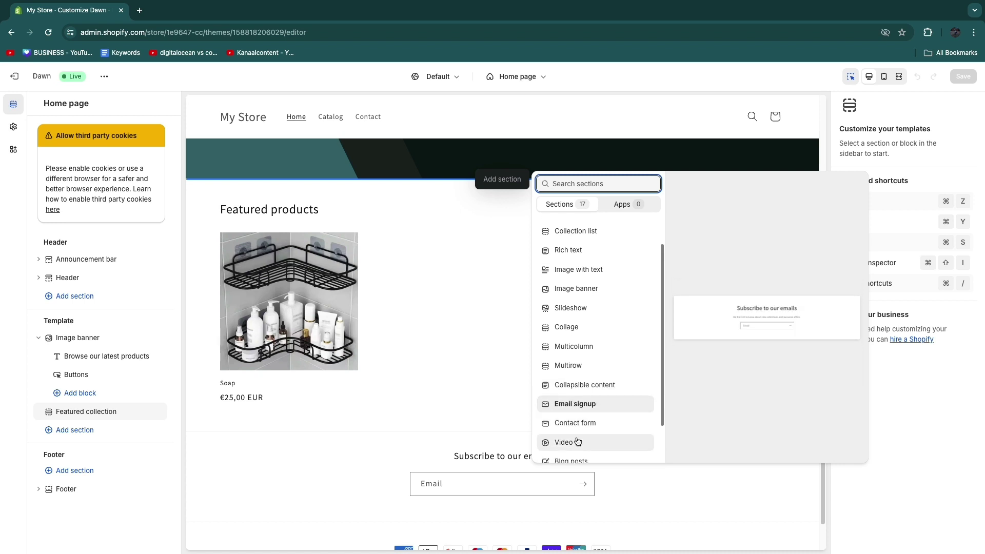
Add a Video section and paste the Figma team-members YouTube link as its URL.
{"action": "left_click", "coordinate": [565, 444]}
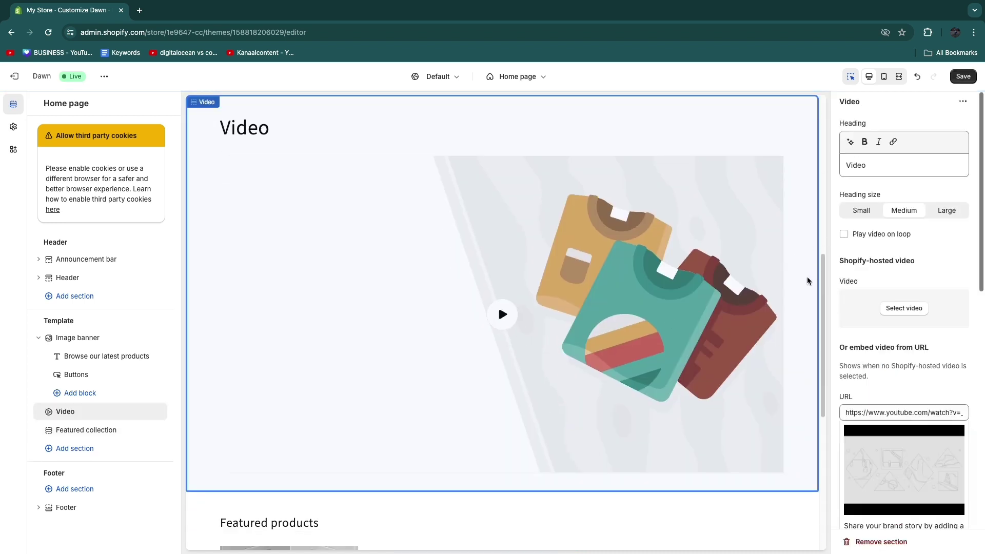
{"action": "scroll", "coordinate": [894, 267], "scroll_direction": "down", "scroll_amount": 2}
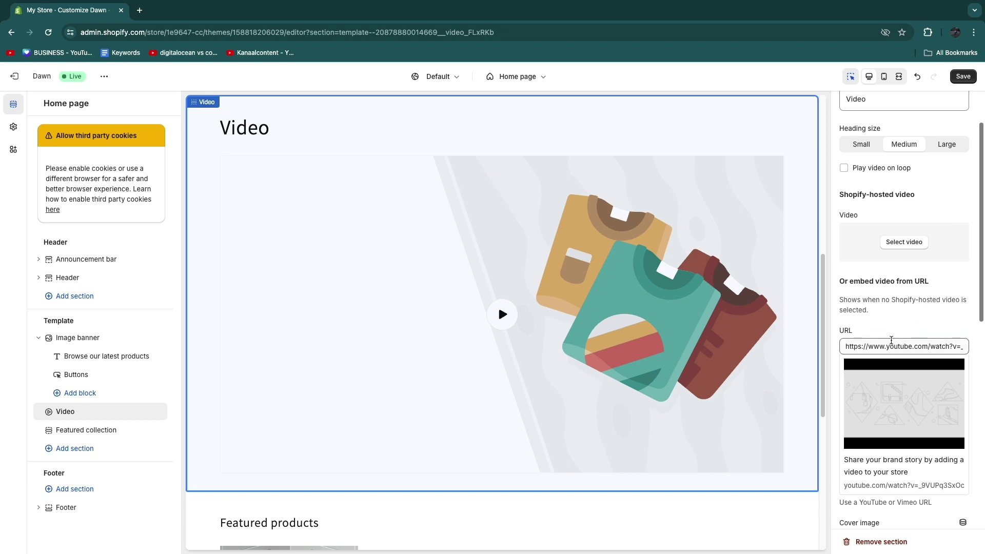
{"action": "triple_click", "coordinate": [892, 340]}
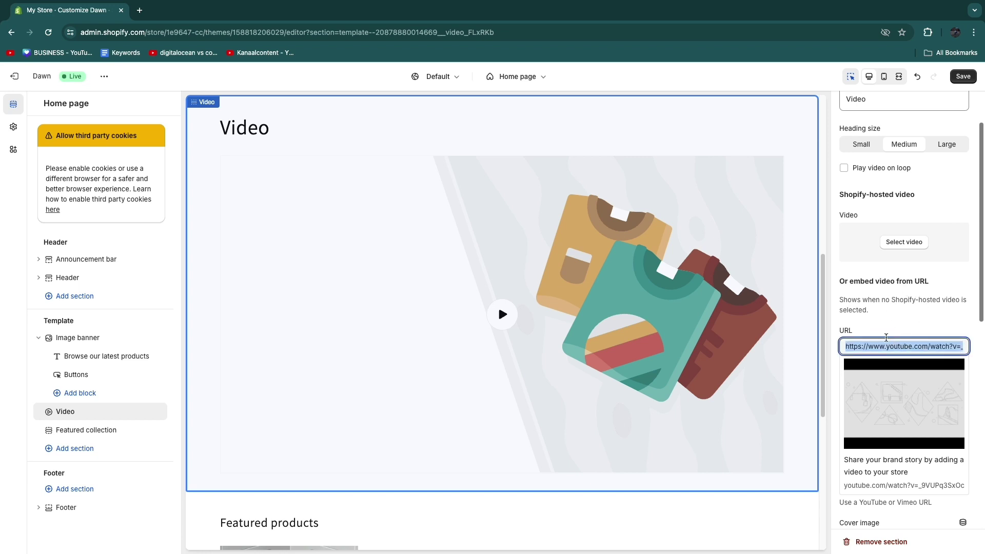
{"action": "key", "text": "ctrl+v"}
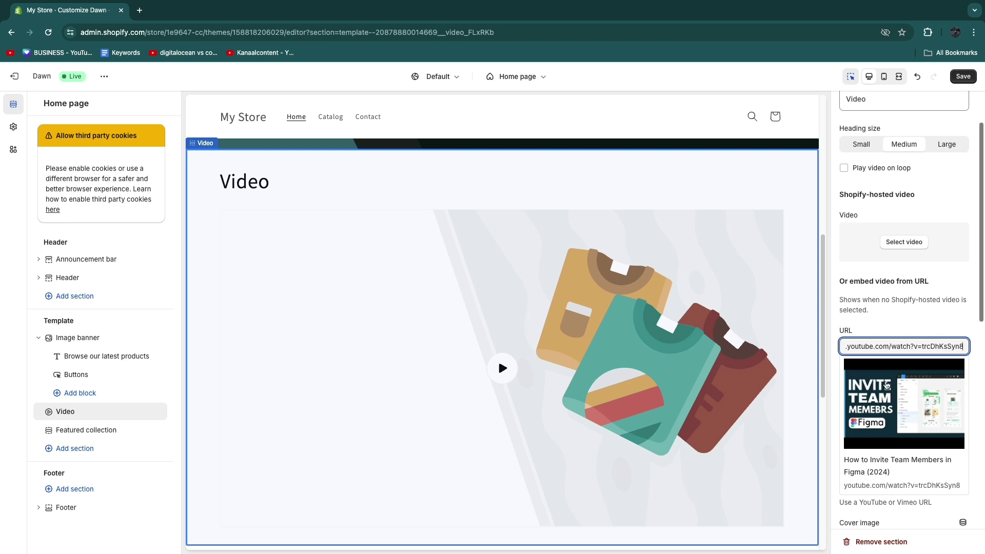
{"action": "scroll", "coordinate": [945, 377], "scroll_direction": "down", "scroll_amount": 2}
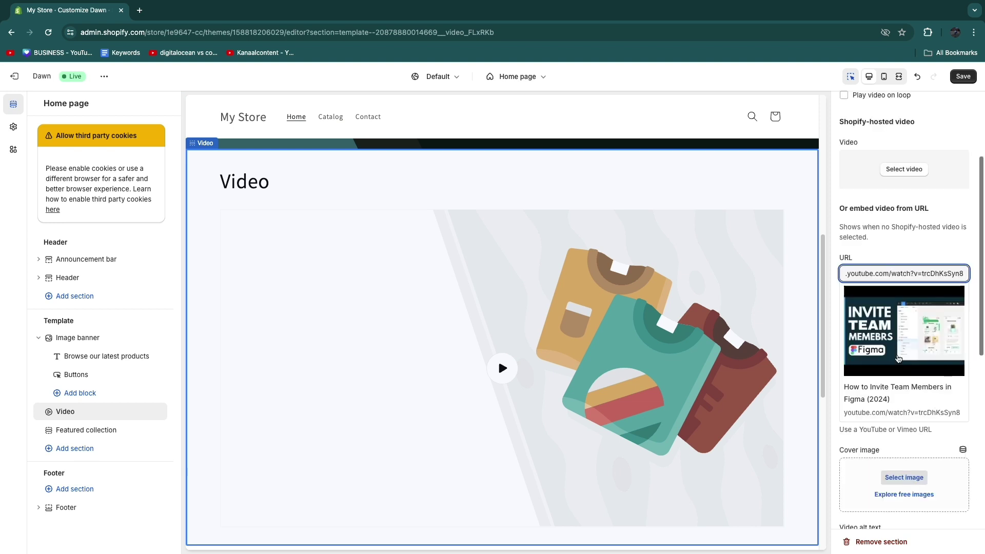
{"action": "scroll", "coordinate": [893, 337], "scroll_direction": "down", "scroll_amount": 2}
{"action": "scroll", "coordinate": [884, 164], "scroll_direction": "up", "scroll_amount": 4}
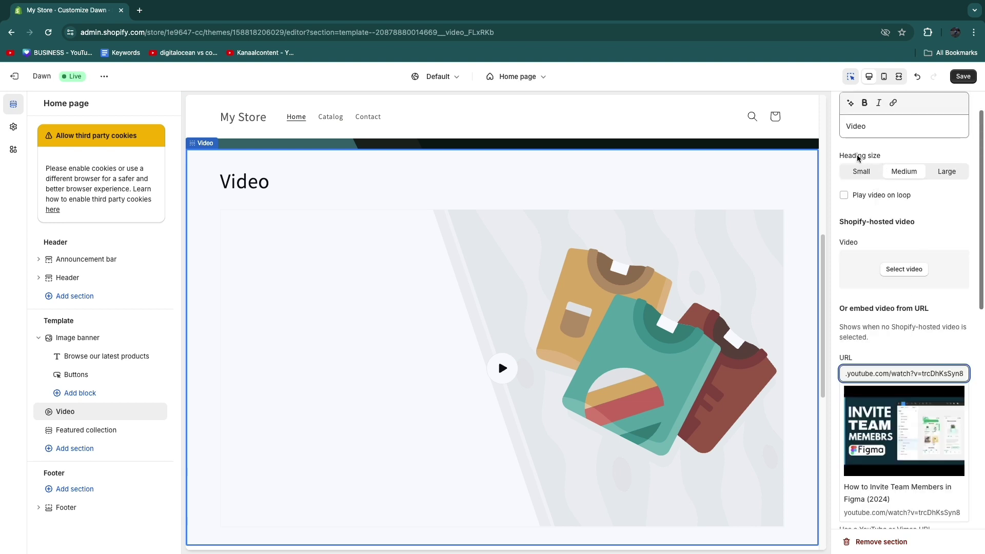
Set the Video heading size to Small and select the 'Video' heading text.
{"action": "left_click", "coordinate": [861, 171]}
{"action": "left_click", "coordinate": [903, 171]}
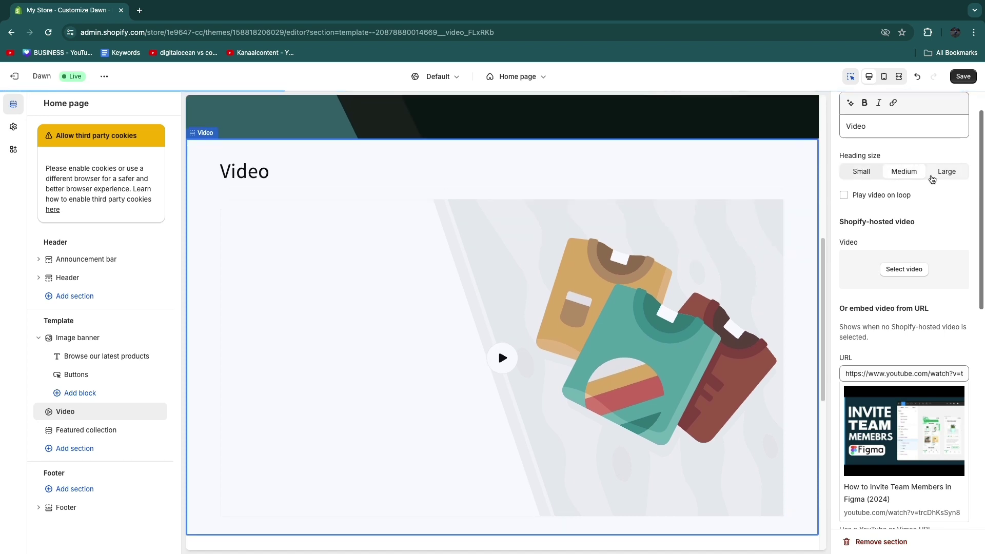
{"action": "left_click", "coordinate": [947, 176]}
{"action": "left_click", "coordinate": [868, 174]}
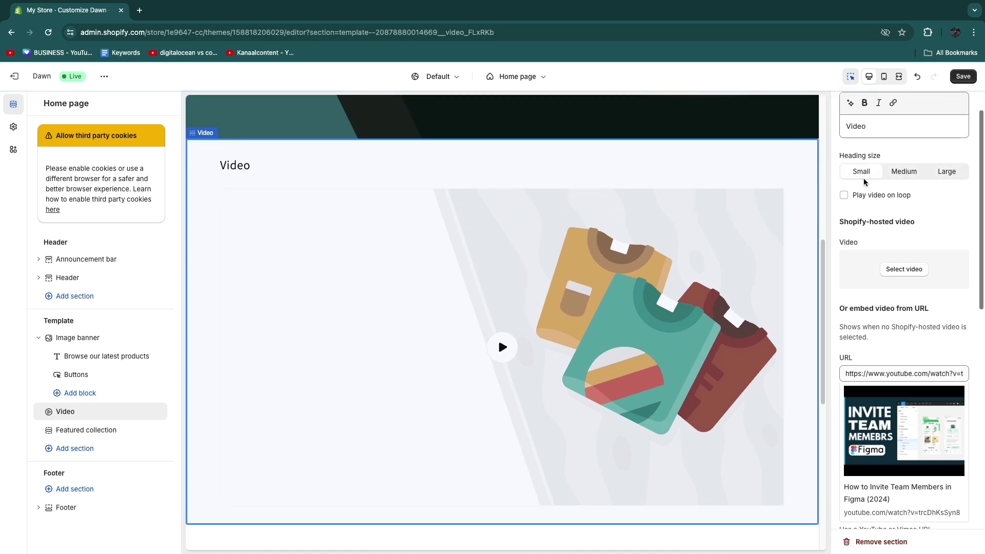
{"action": "scroll", "coordinate": [870, 165], "scroll_direction": "up", "scroll_amount": 1}
{"action": "left_click", "coordinate": [874, 146]}
{"action": "double_click", "coordinate": [886, 142]}
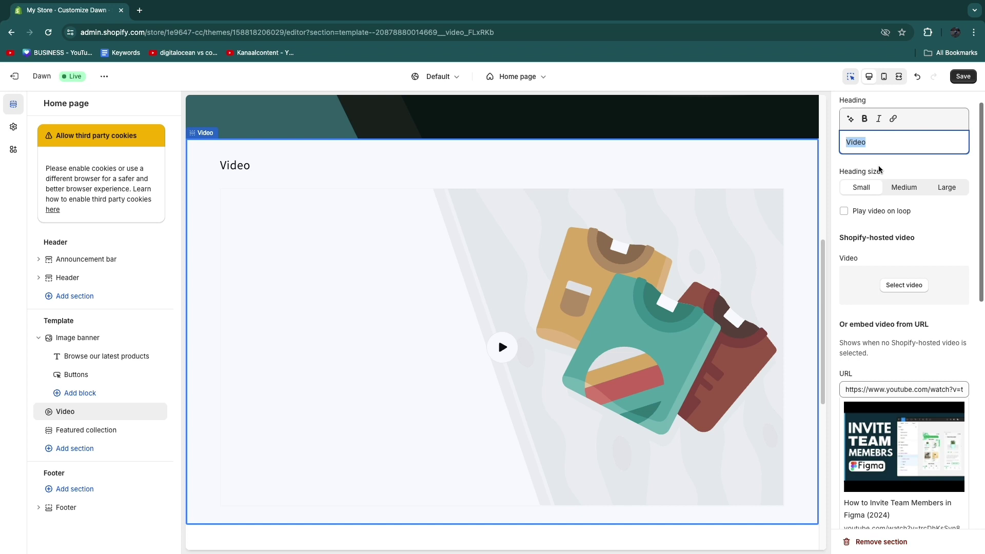
{"action": "scroll", "coordinate": [878, 172], "scroll_direction": "up", "scroll_amount": 1}
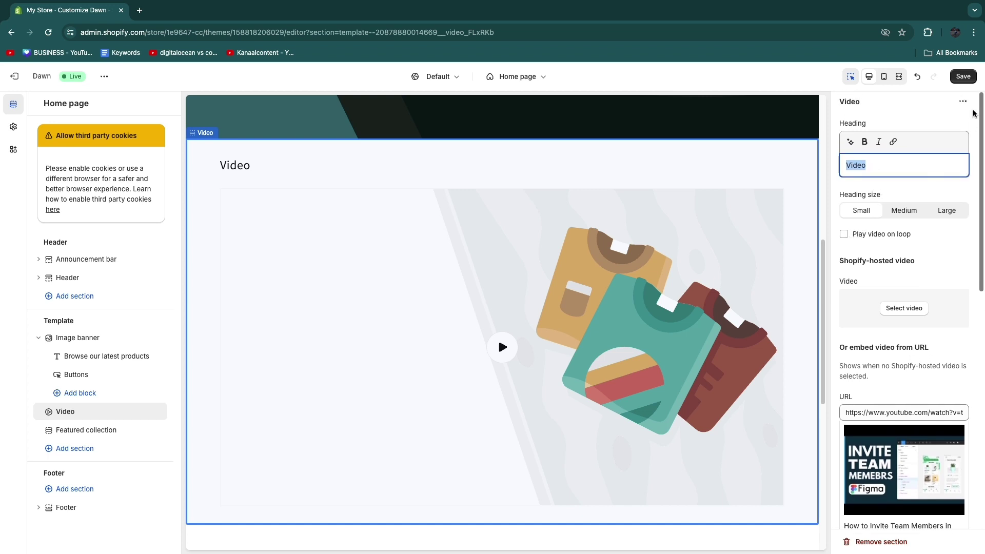
{"action": "scroll", "coordinate": [905, 223], "scroll_direction": "down", "scroll_amount": 4}
{"action": "scroll", "coordinate": [905, 226], "scroll_direction": "down", "scroll_amount": 2}
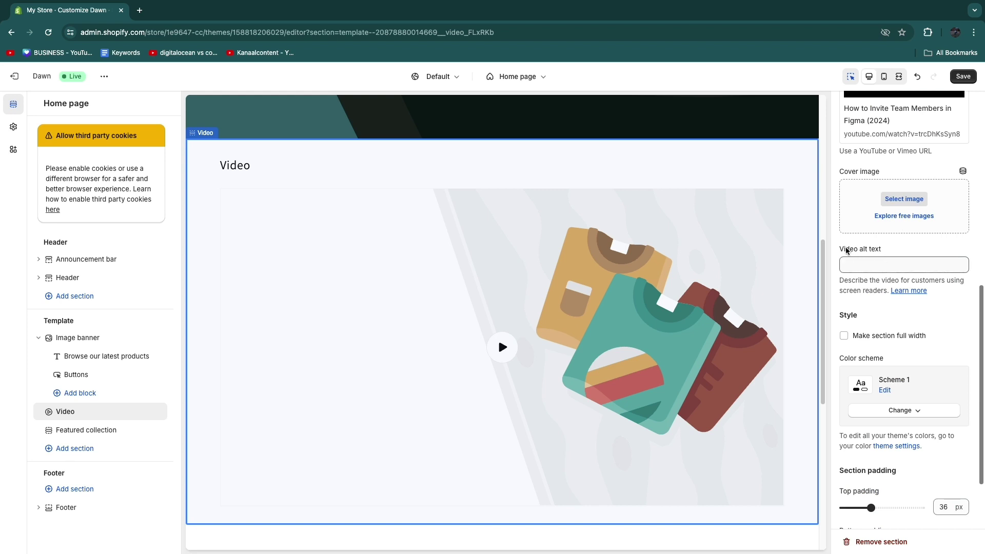
{"action": "scroll", "coordinate": [886, 255], "scroll_direction": "down", "scroll_amount": 1}
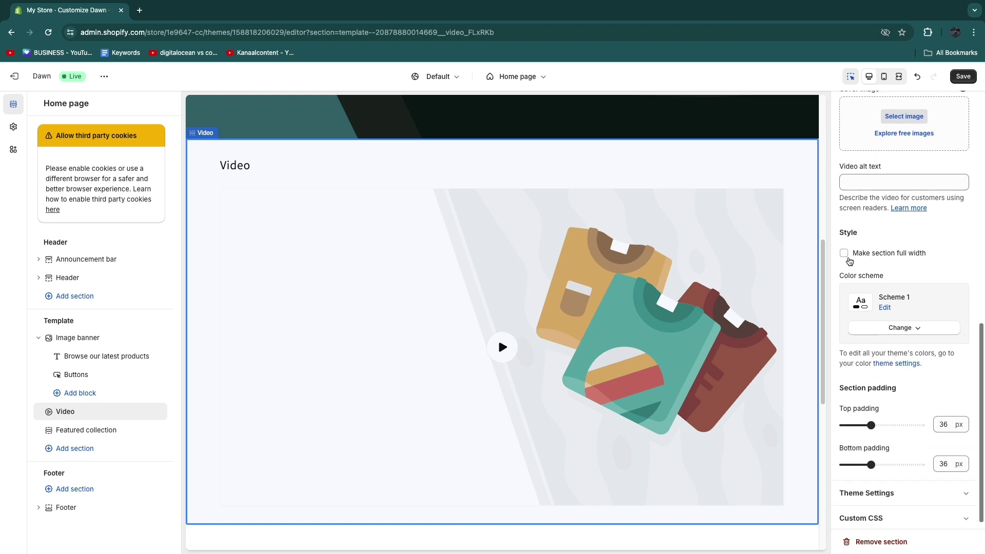
Leave the section contained, apply dark blue Scheme 5, and expand Theme Settings and Custom CSS.
{"action": "left_click", "coordinate": [846, 253]}
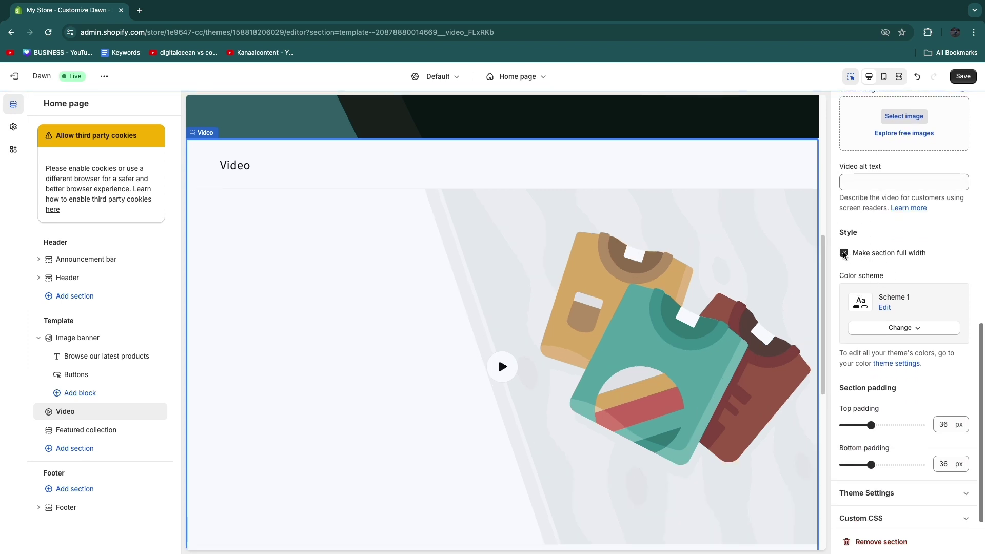
{"action": "left_click", "coordinate": [846, 253]}
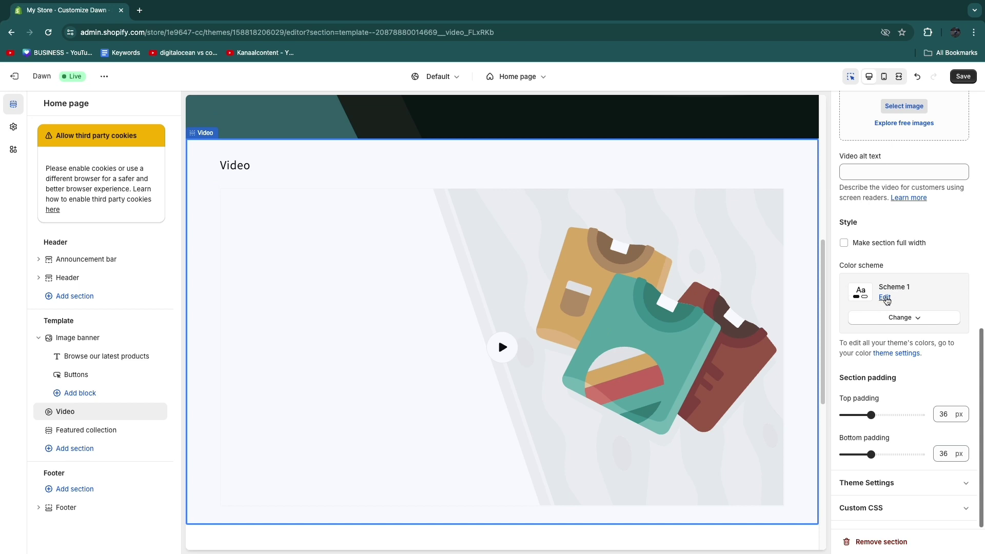
{"action": "left_click", "coordinate": [899, 317]}
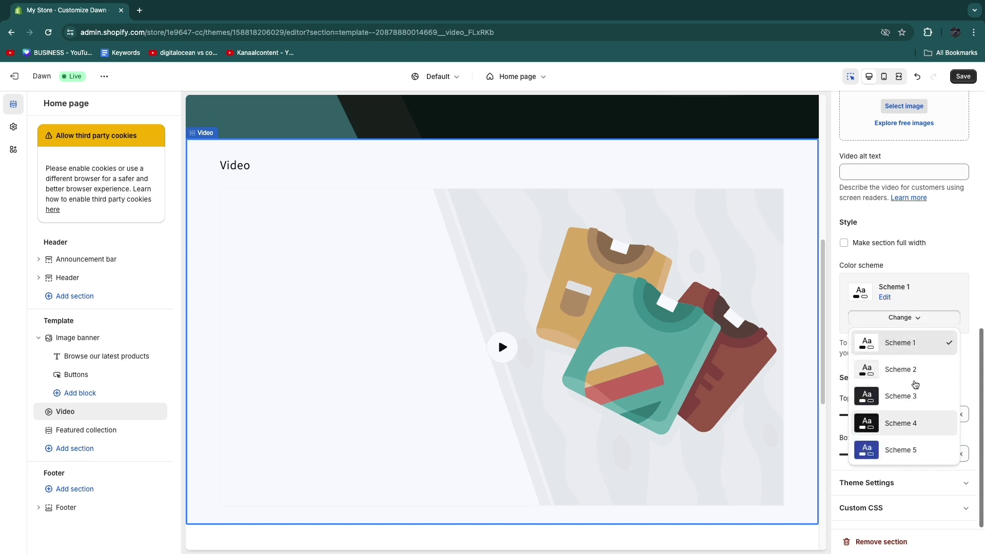
{"action": "left_click", "coordinate": [900, 449]}
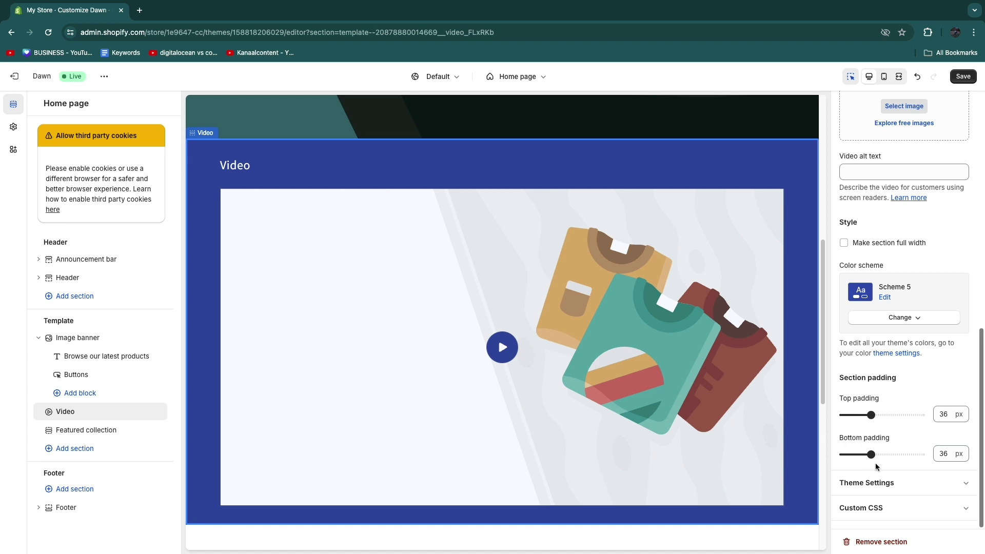
{"action": "left_click", "coordinate": [878, 483]}
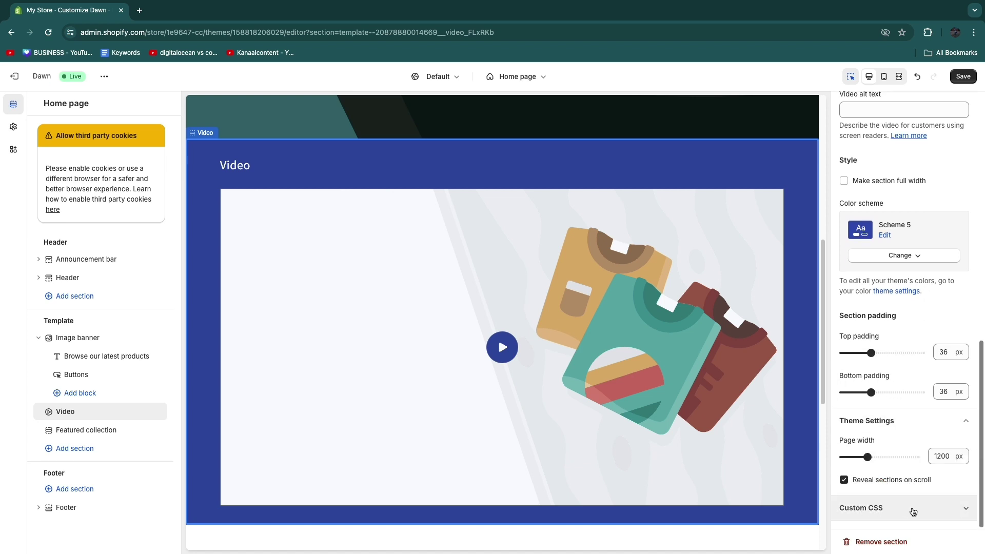
{"action": "left_click", "coordinate": [860, 507]}
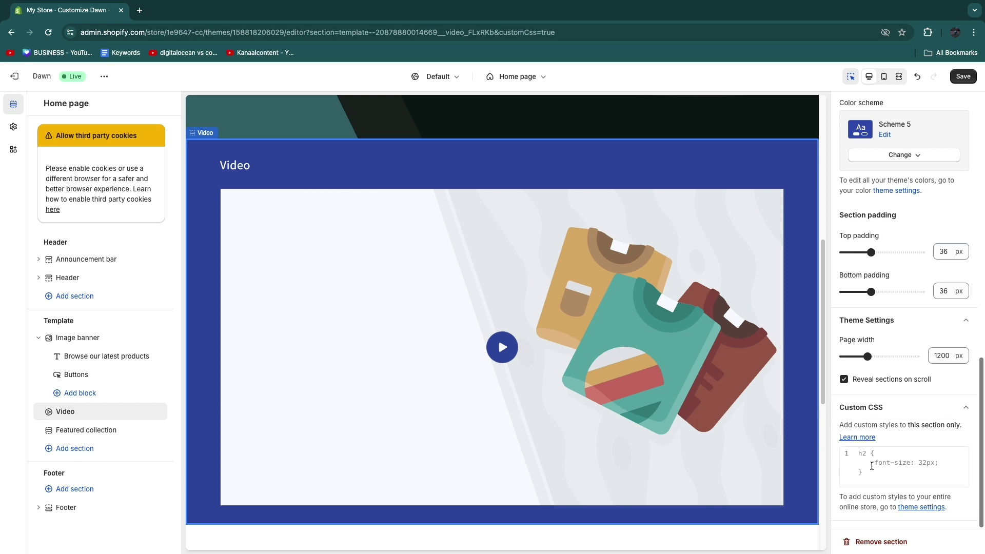
{"action": "scroll", "coordinate": [888, 374], "scroll_direction": "up", "scroll_amount": 1}
Save the theme changes and reload the My Store storefront.
{"action": "left_click", "coordinate": [964, 76]}
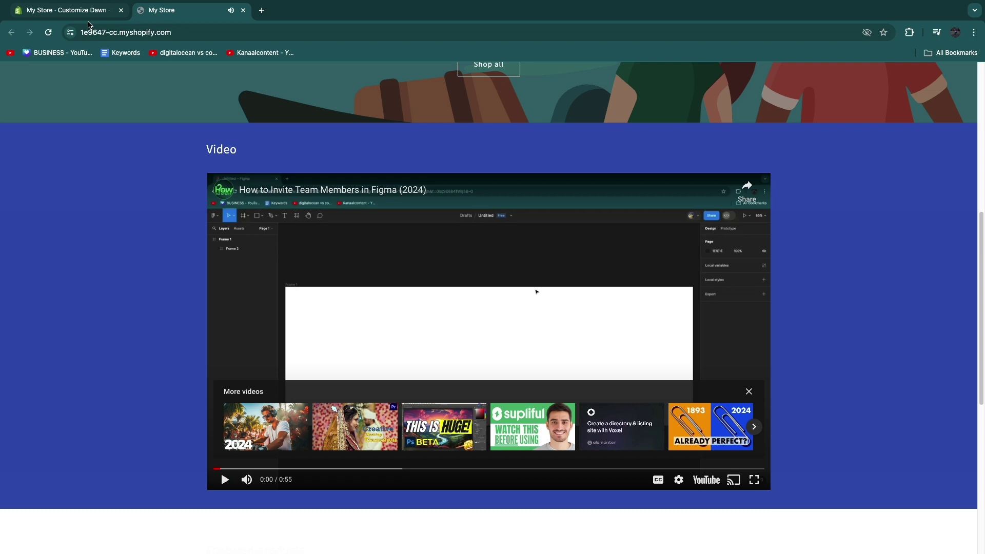
{"action": "left_click", "coordinate": [48, 32]}
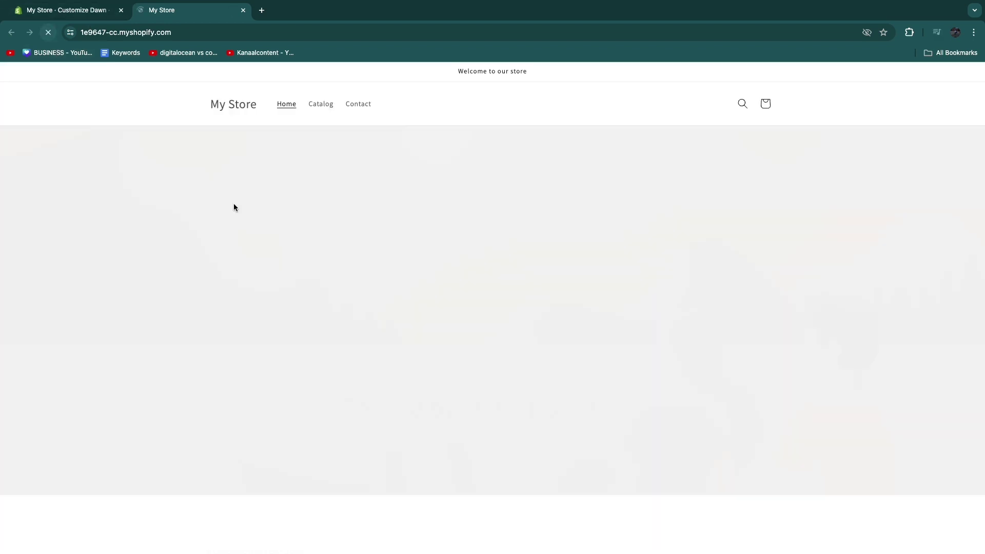
{"action": "scroll", "coordinate": [198, 231], "scroll_direction": "down", "scroll_amount": 2}
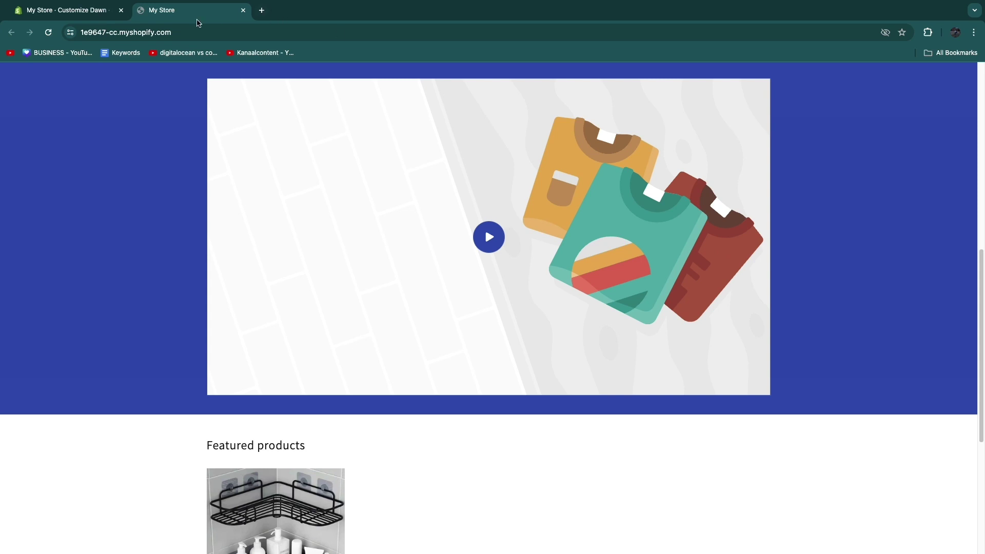
In the theme editor, set the Video cover image to the temu shower-shelf JPG.
{"action": "left_click", "coordinate": [81, 9]}
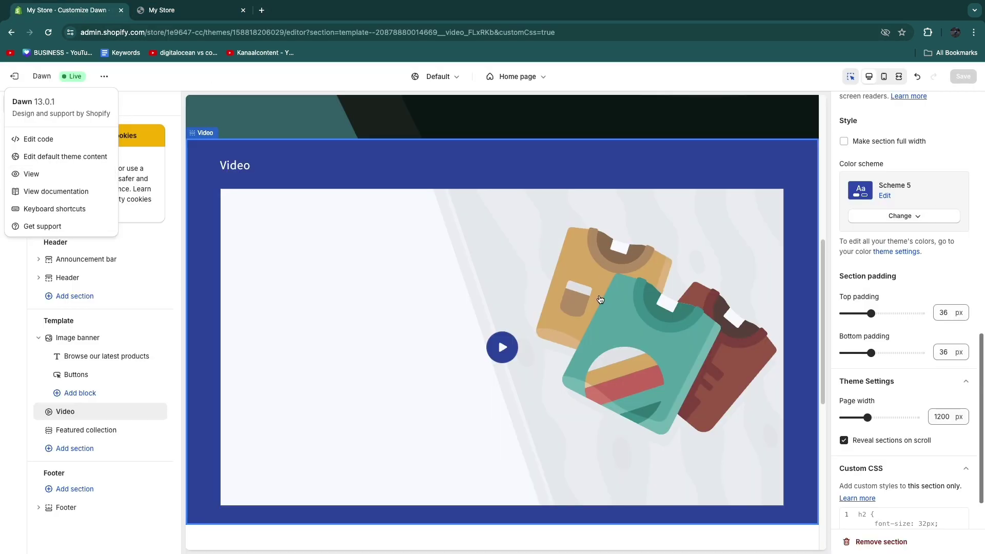
{"action": "scroll", "coordinate": [885, 231], "scroll_direction": "up", "scroll_amount": 5}
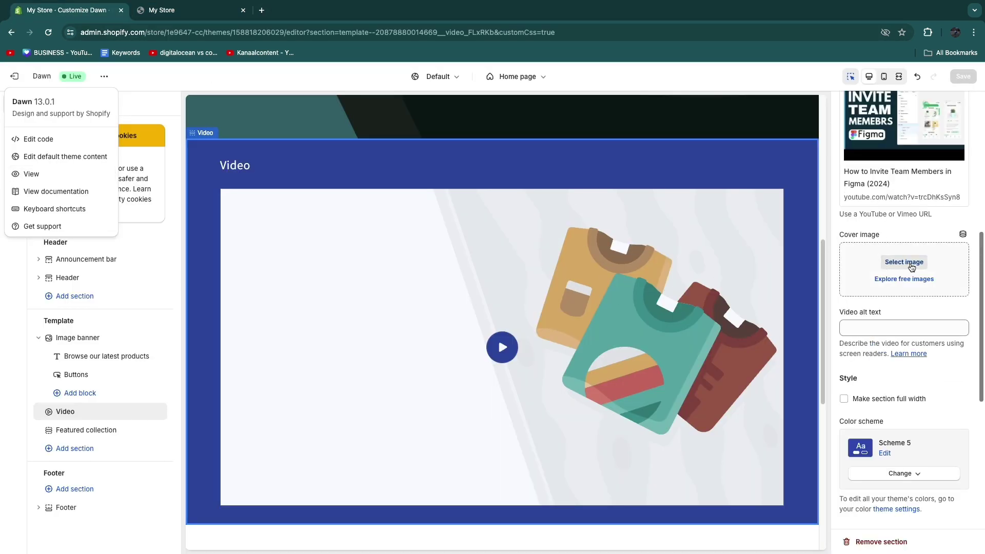
{"action": "left_click", "coordinate": [905, 262]}
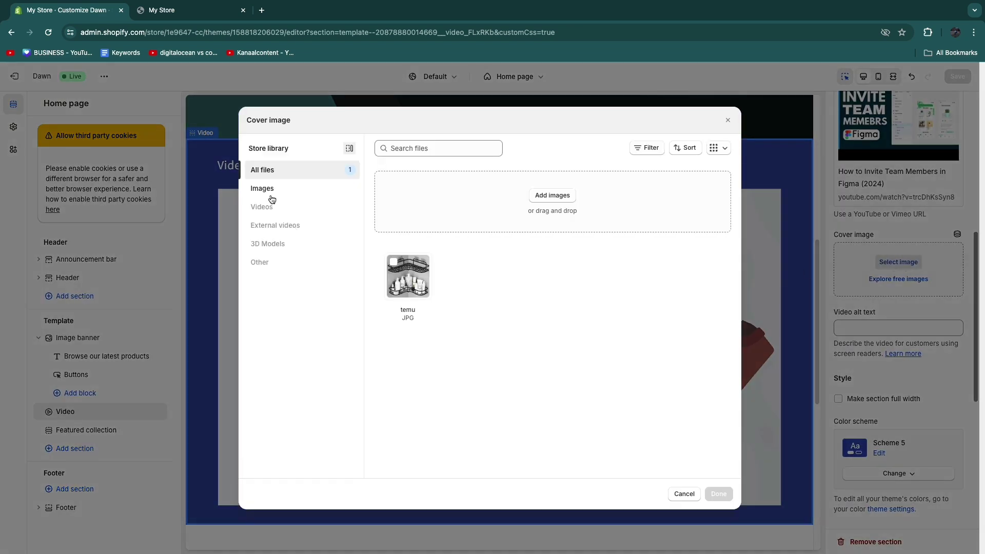
{"action": "mouse_move", "coordinate": [408, 277]}
{"action": "left_click", "coordinate": [408, 262]}
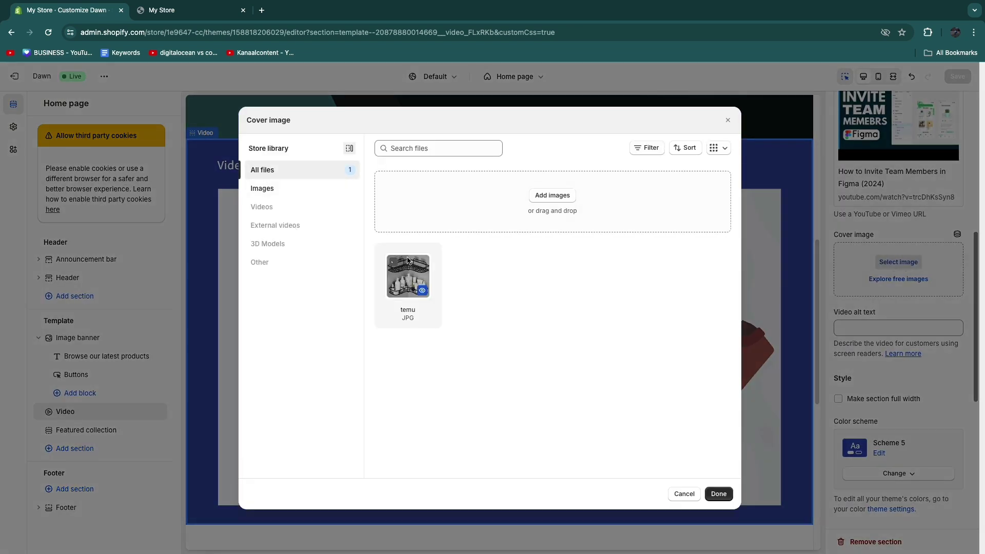
{"action": "left_click", "coordinate": [717, 495]}
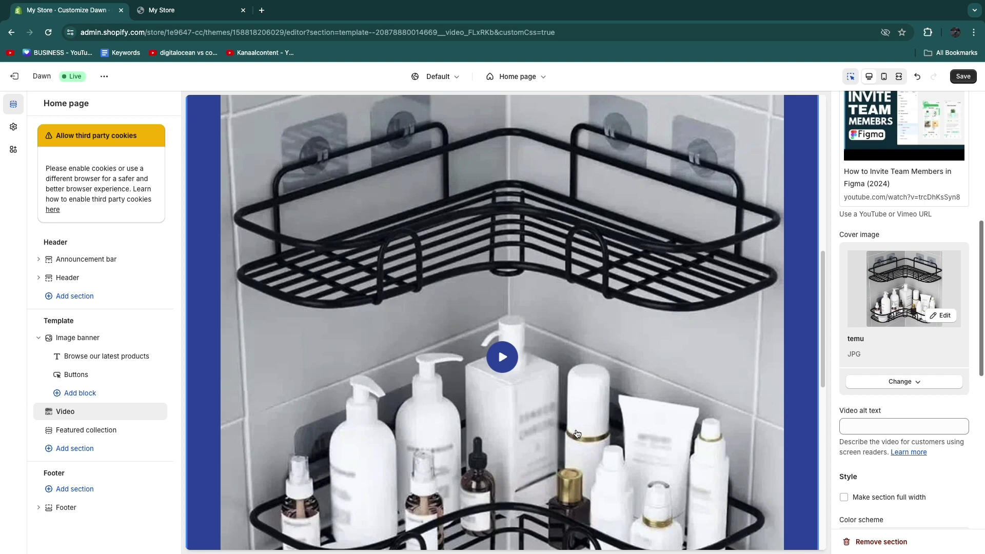
{"action": "scroll", "coordinate": [711, 462], "scroll_direction": "down", "scroll_amount": 3}
{"action": "scroll", "coordinate": [789, 367], "scroll_direction": "up", "scroll_amount": 3}
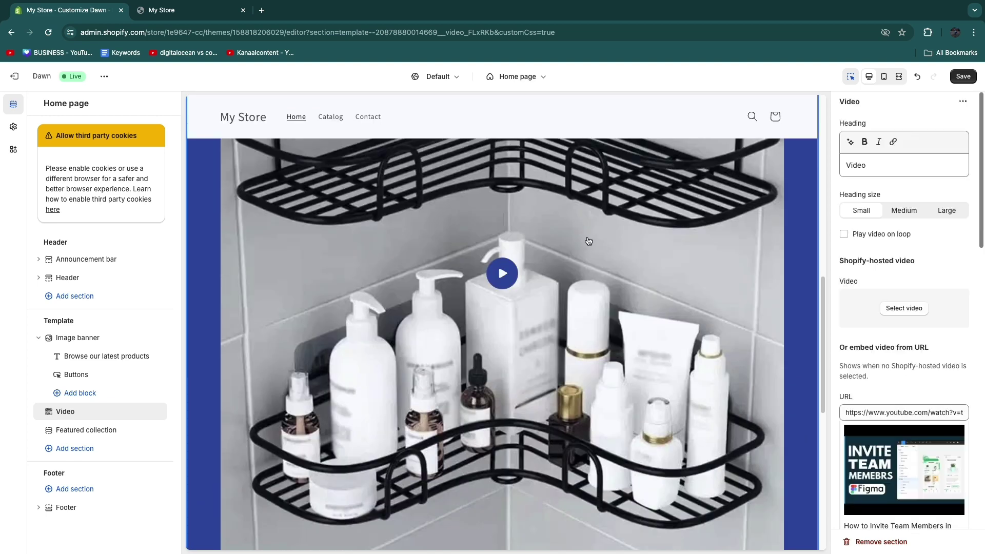
Save the theme so the temu shelf cover image is kept.
{"action": "left_click", "coordinate": [961, 75]}
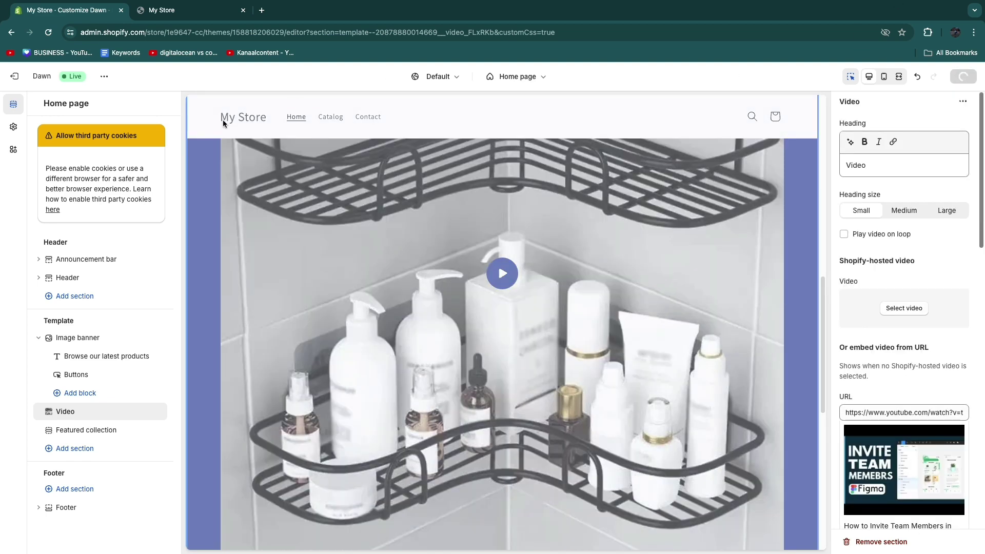
{"action": "scroll", "coordinate": [624, 236], "scroll_direction": "up", "scroll_amount": 5}
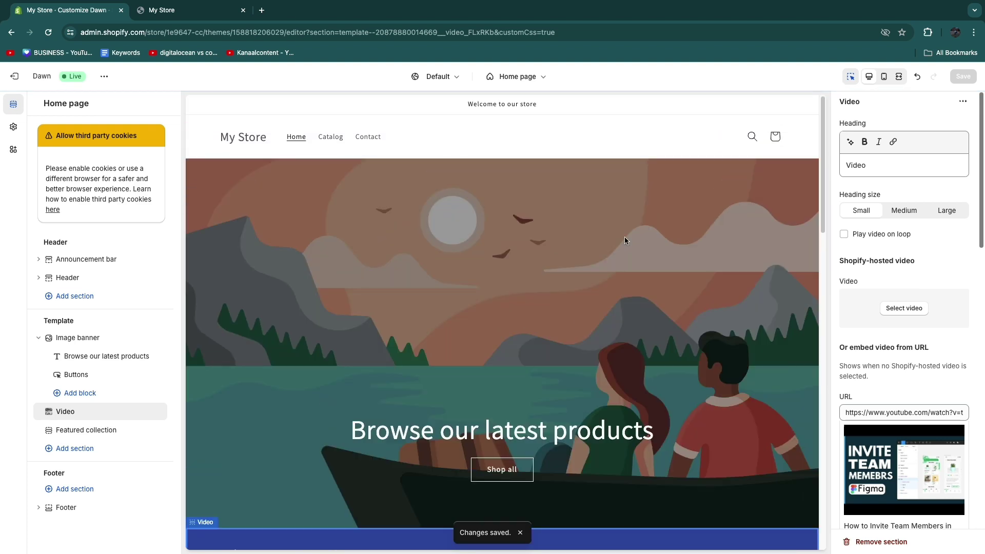